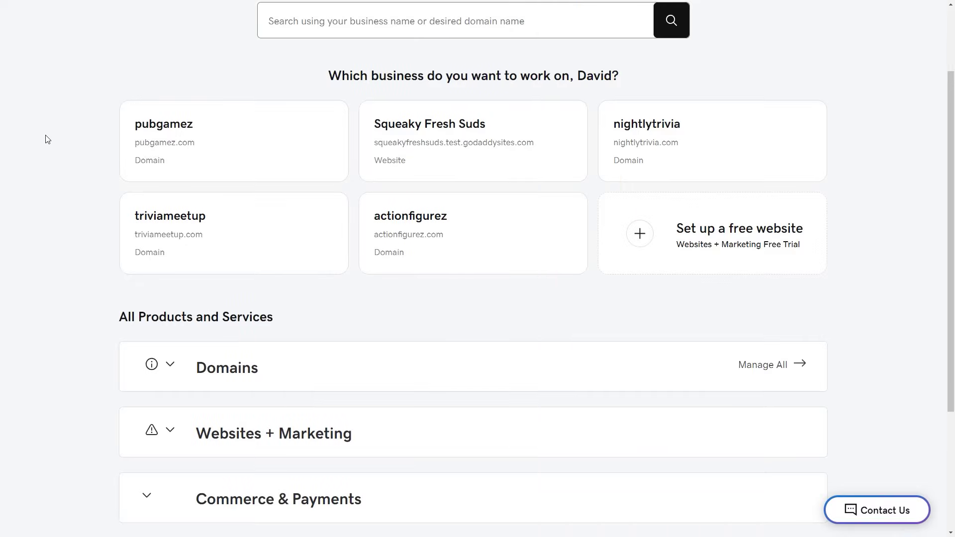
scroll(47, 139, down, 3)
scroll(47, 139, down, 2)
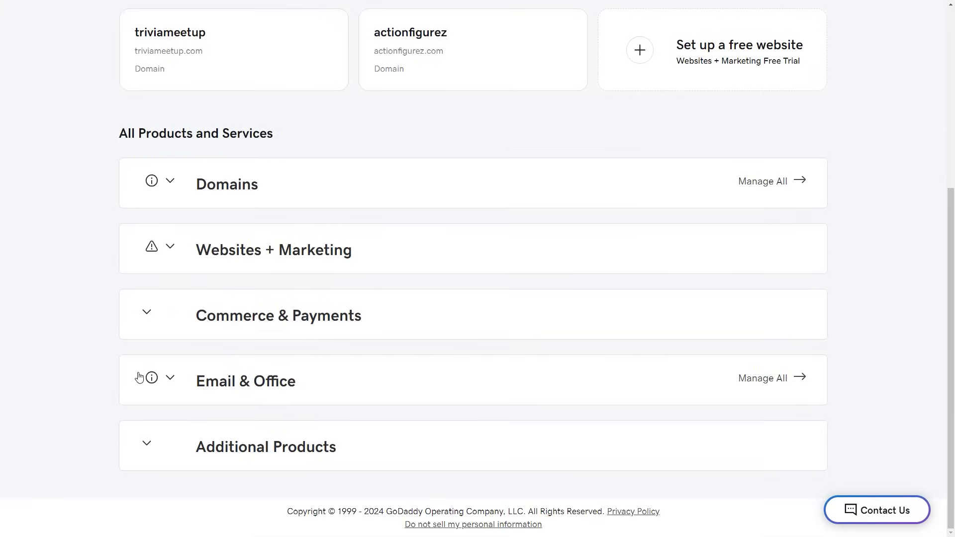
Step: Under Email & Office management, pick supersoaps.com as the new Microsoft 365 email's domain
click(172, 382)
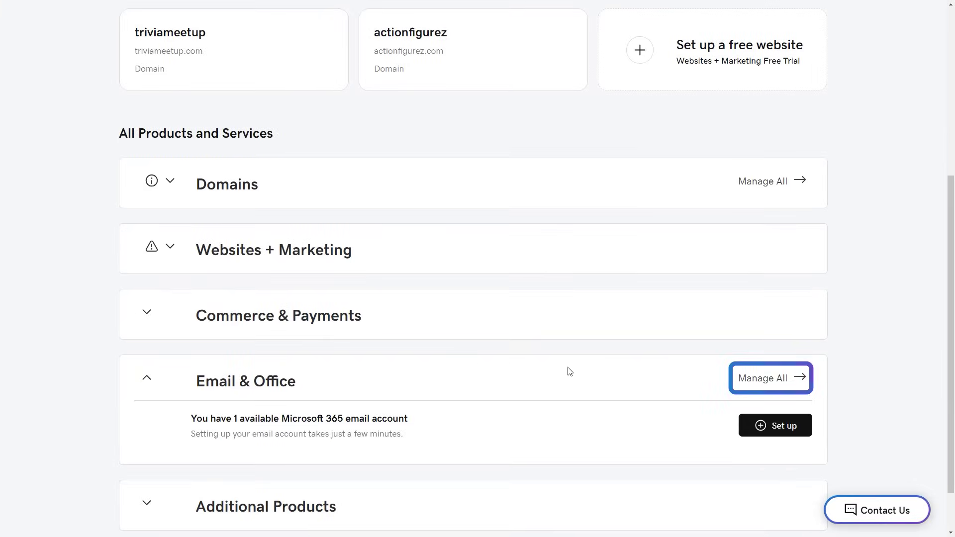
click(767, 378)
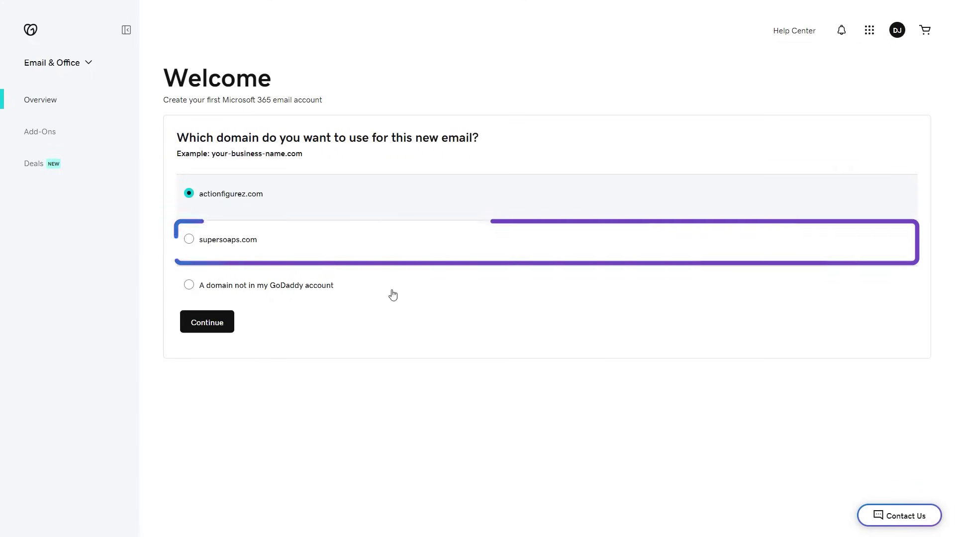
click(254, 240)
click(228, 322)
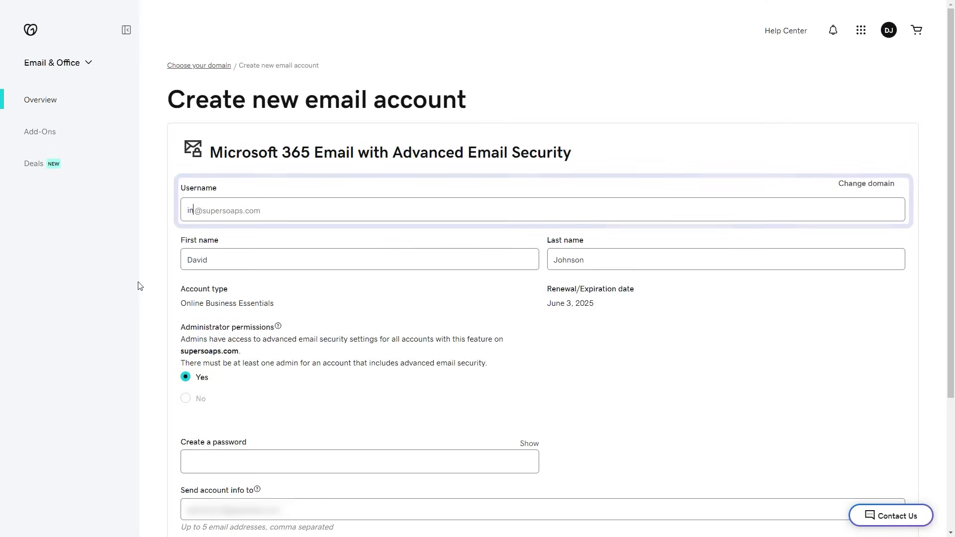
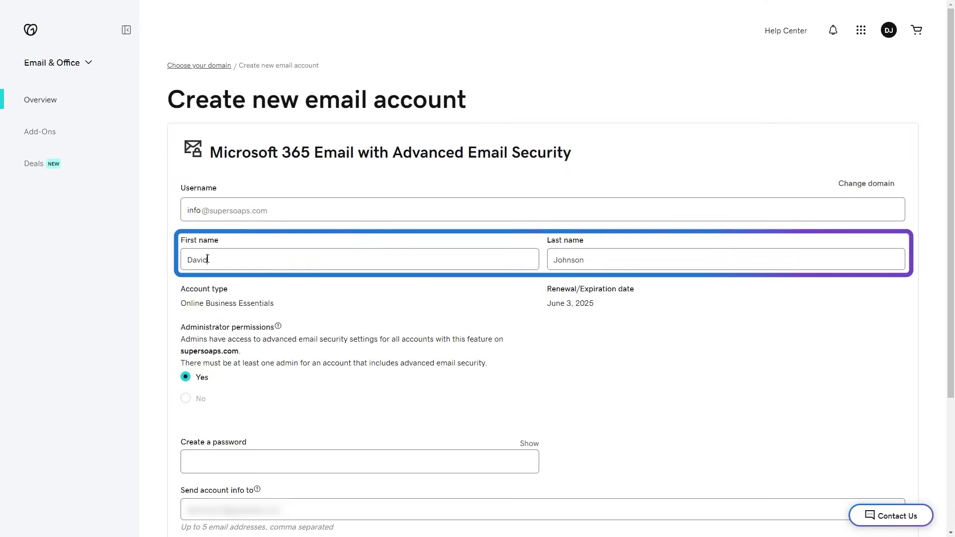
Step: Select the prefilled first name David so it can be replaced with Super
click(208, 259)
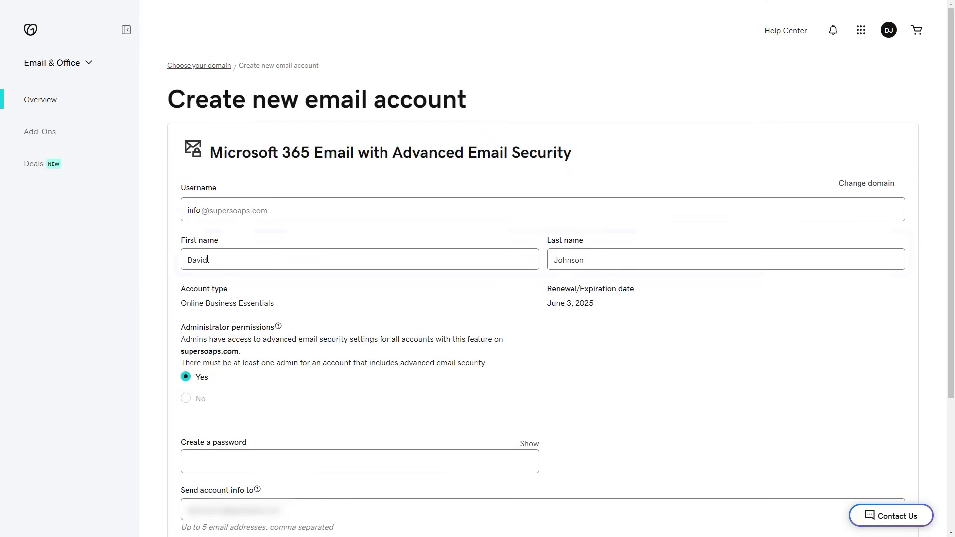
drag(208, 259, 139, 257)
text(Soaps)
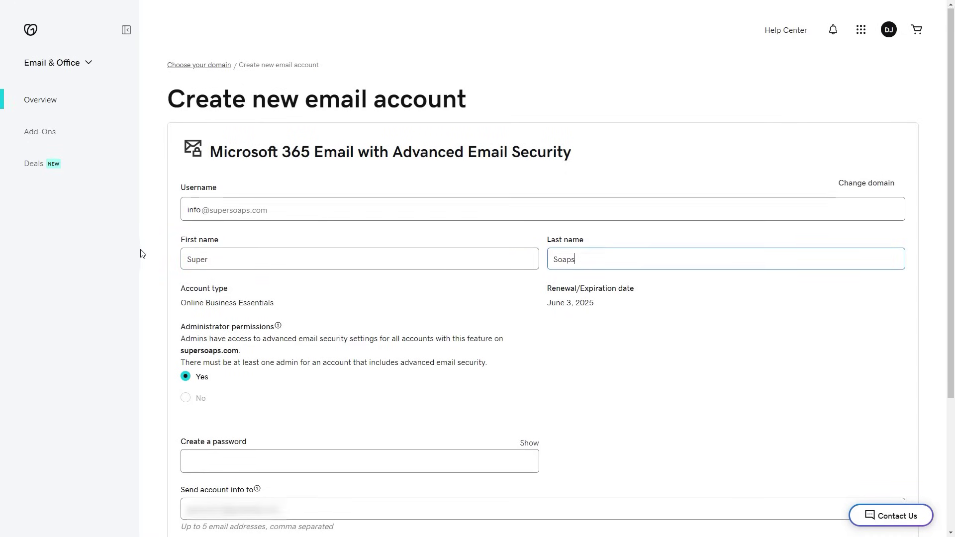
scroll(141, 254, down, 1)
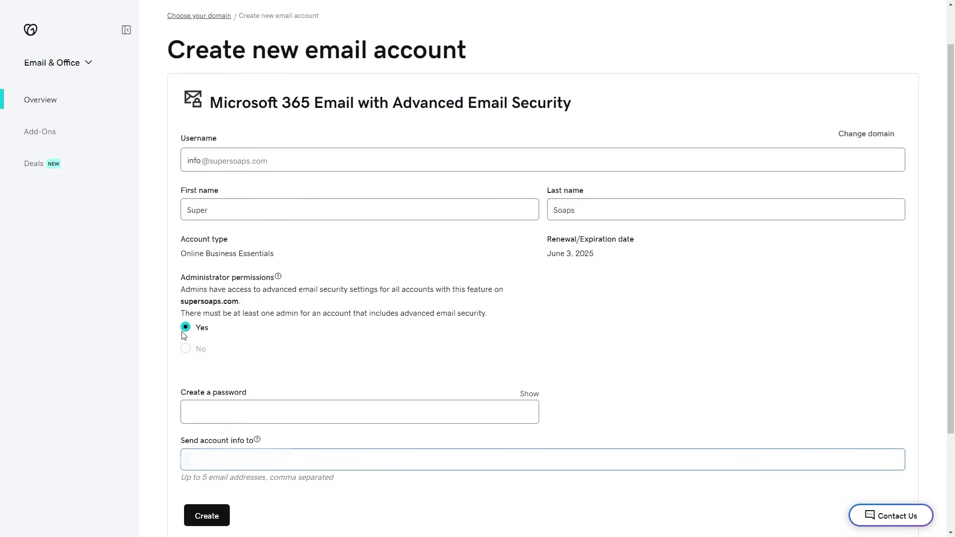
click(199, 411)
text(•••••••••••••)
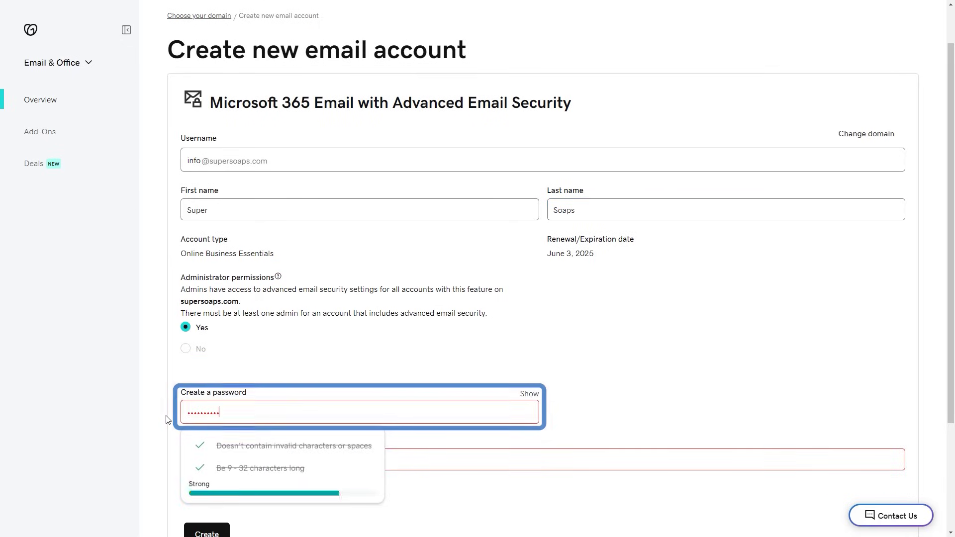
click(543, 459)
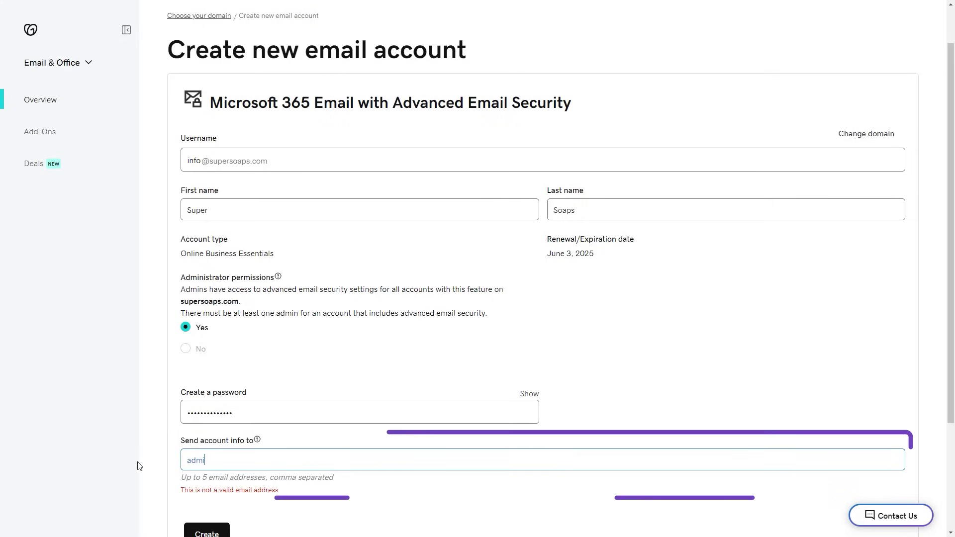
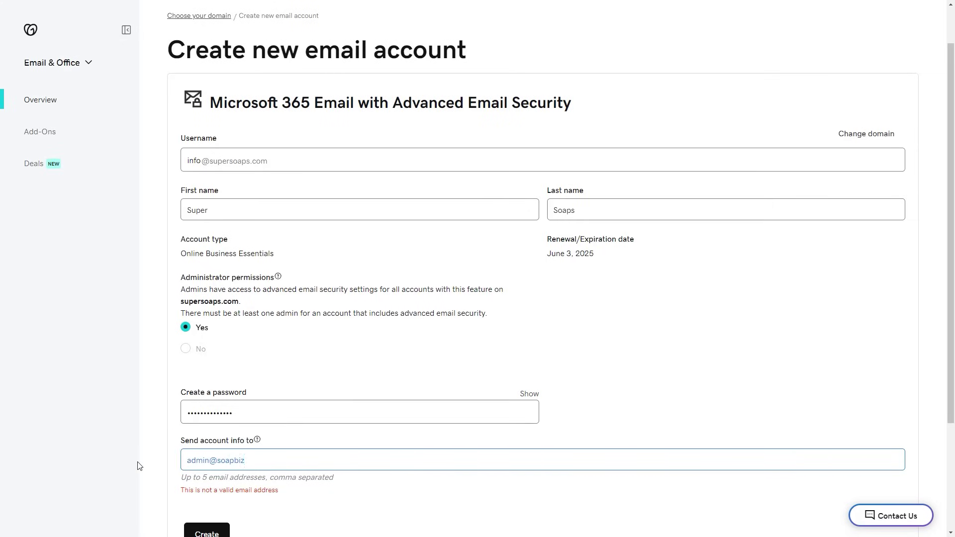
click(207, 516)
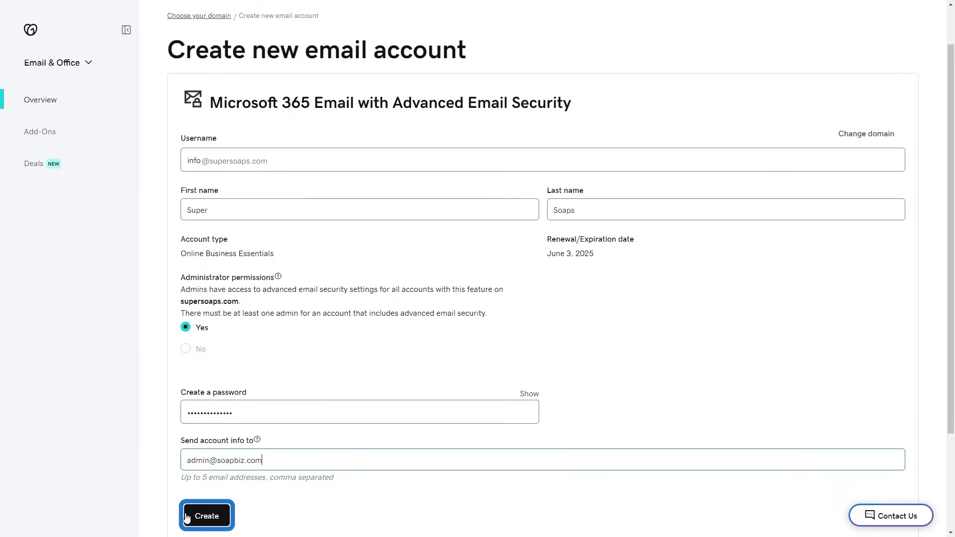